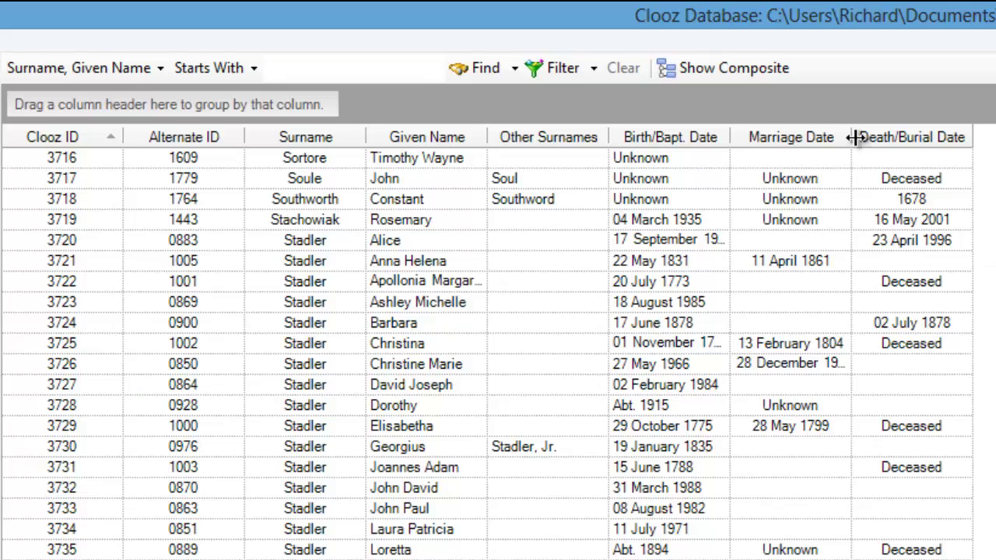
- Switch the people list to the composite view and expand person 3767 down to the people linked to the 2008 death notice
click(764, 65)
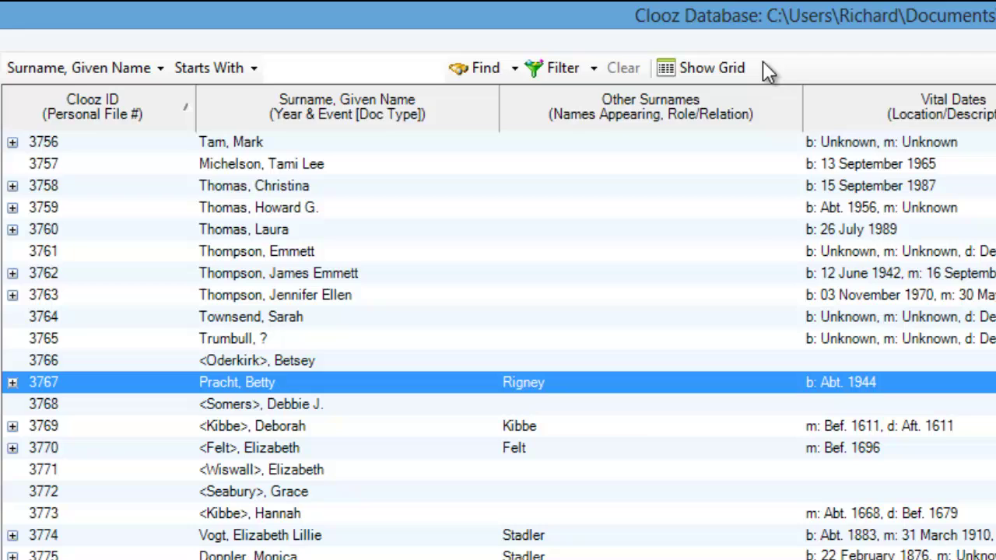
click(739, 71)
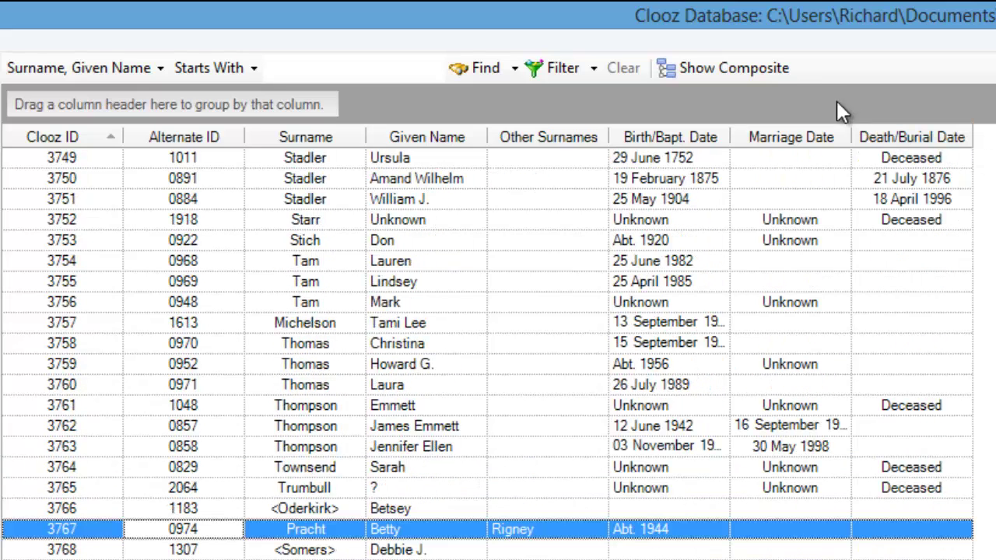
click(759, 67)
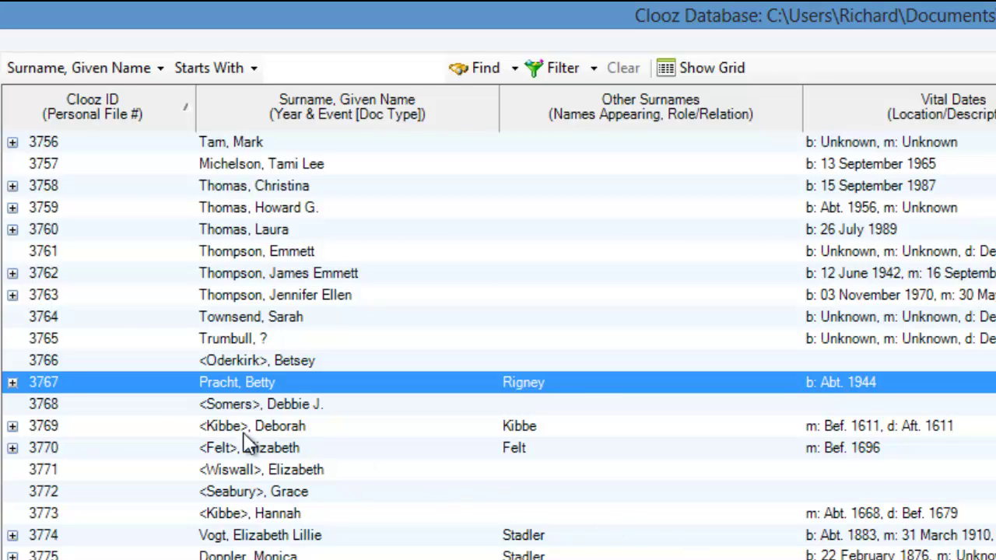
click(13, 382)
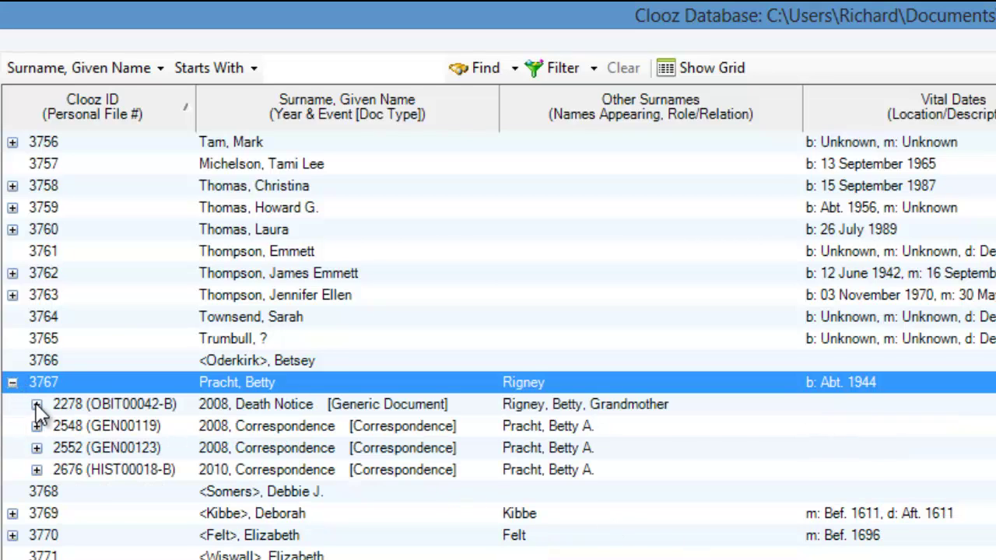
click(36, 404)
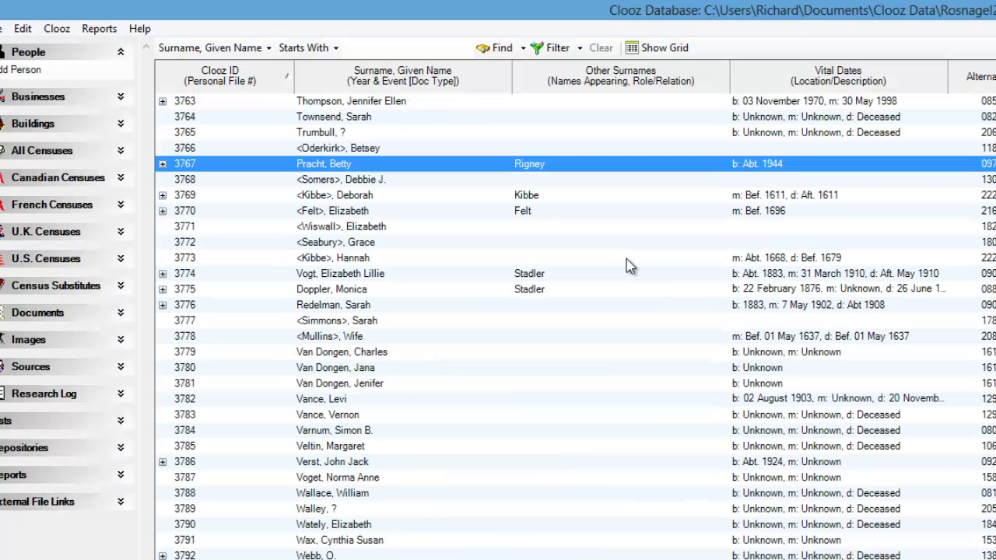
- Sort the people list by Clooz ID in descending and ascending order, by surname and given name, and by vital dates
click(259, 75)
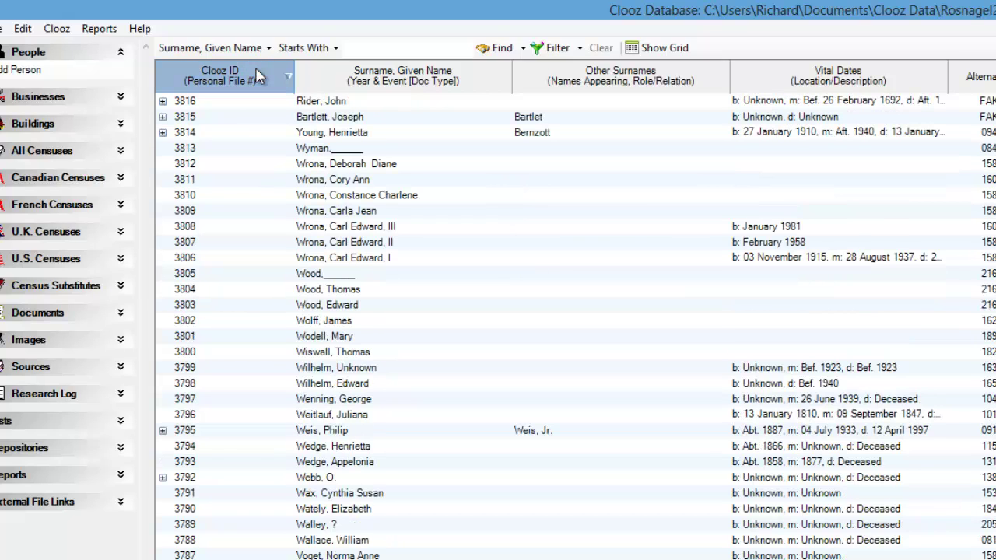
click(259, 75)
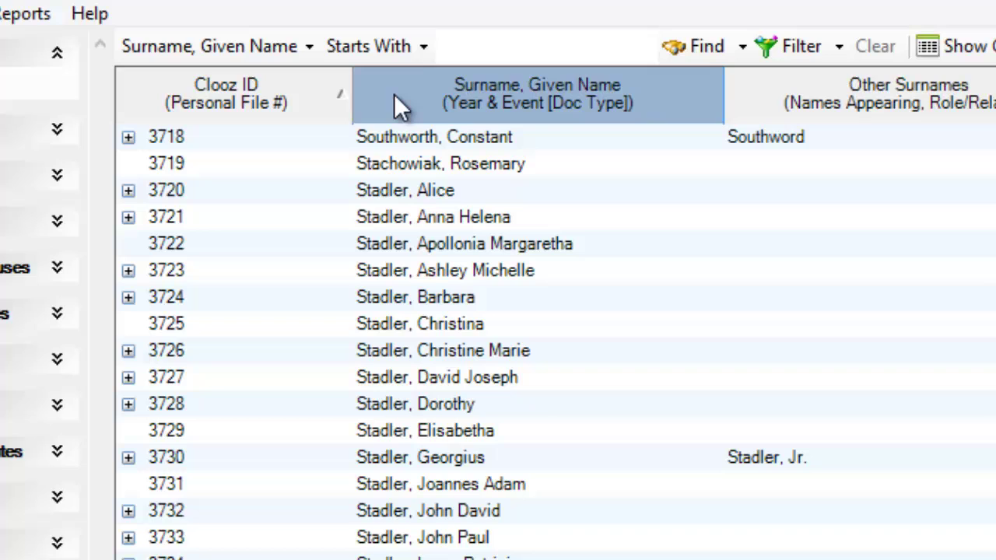
click(394, 97)
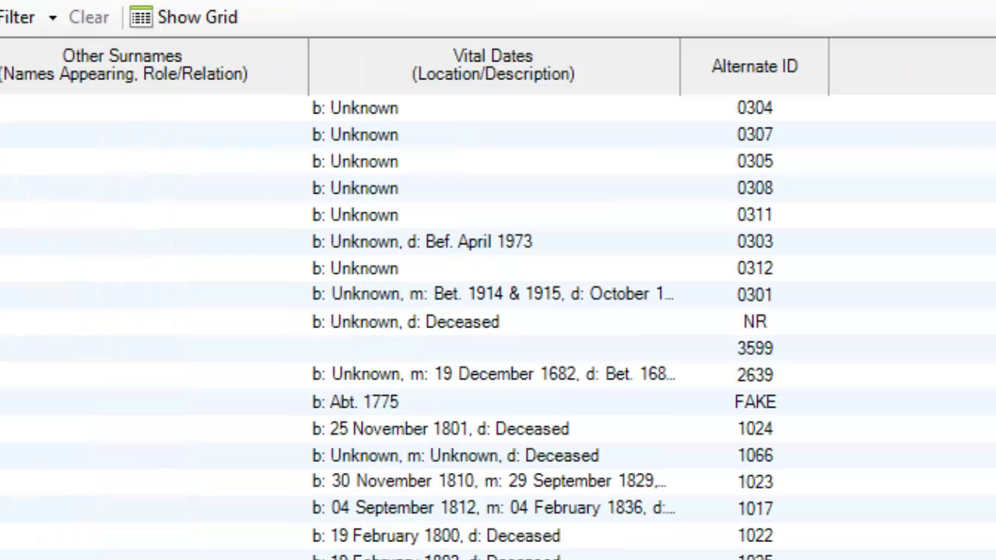
click(401, 70)
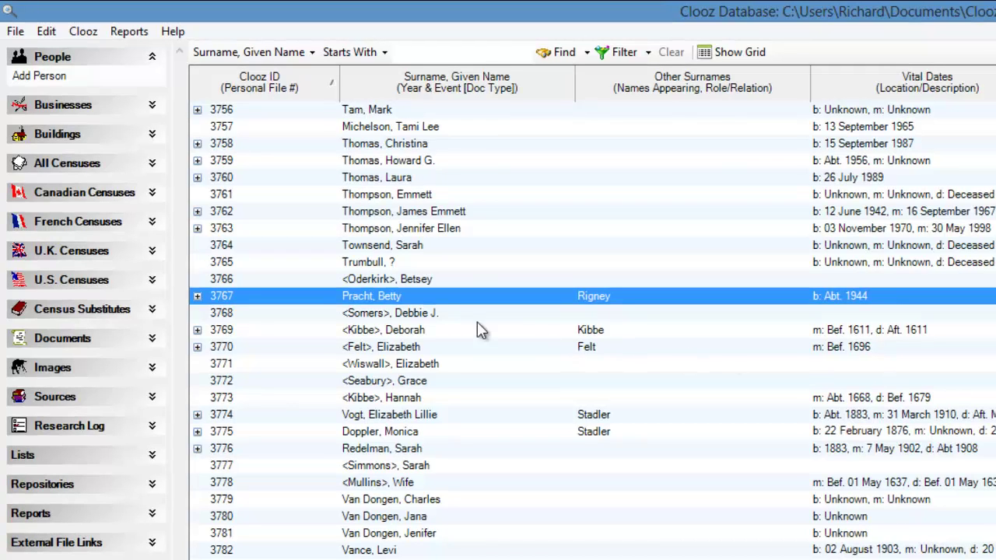
- Expand person 3767 through the 2008 death notice and linked person 3451 down to the 2001 death notice
click(198, 297)
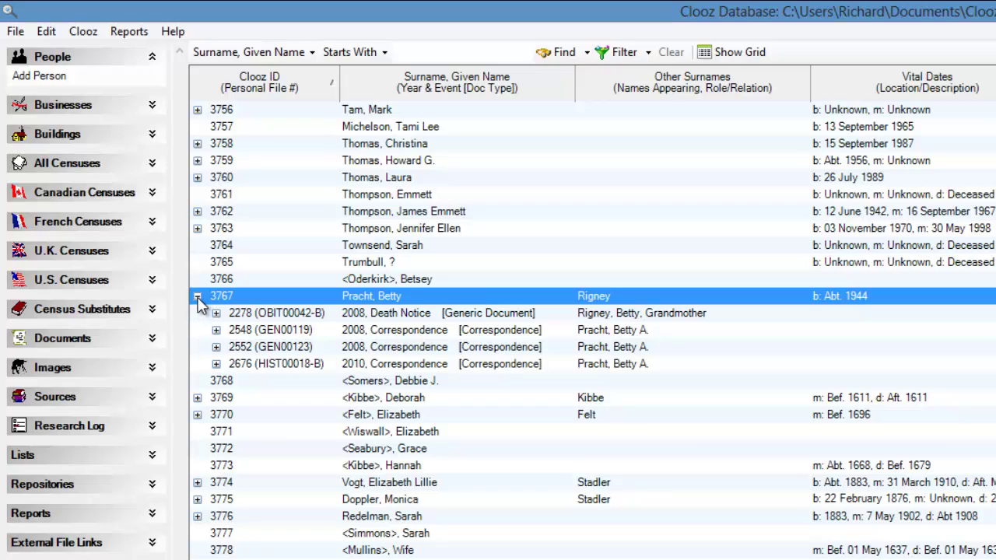
click(198, 296)
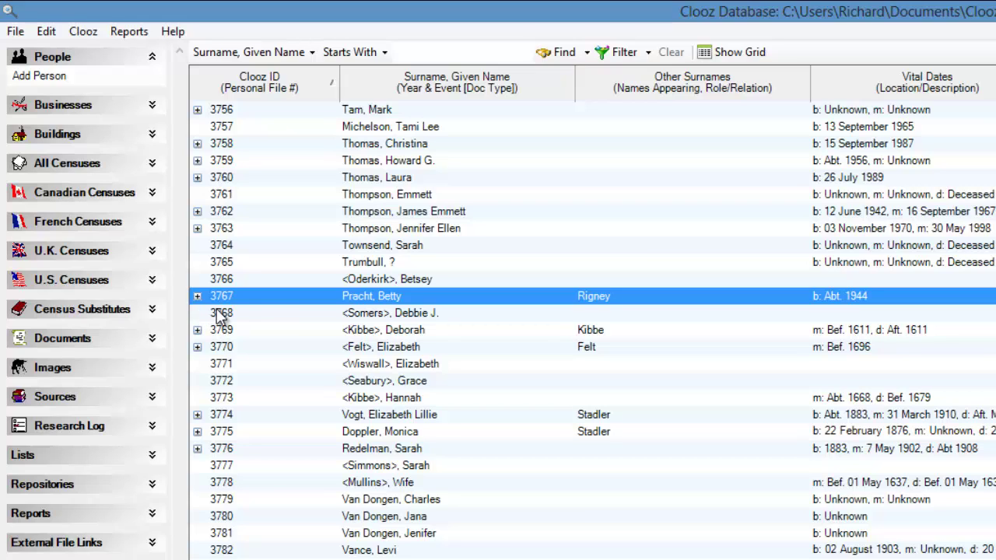
double_click(281, 296)
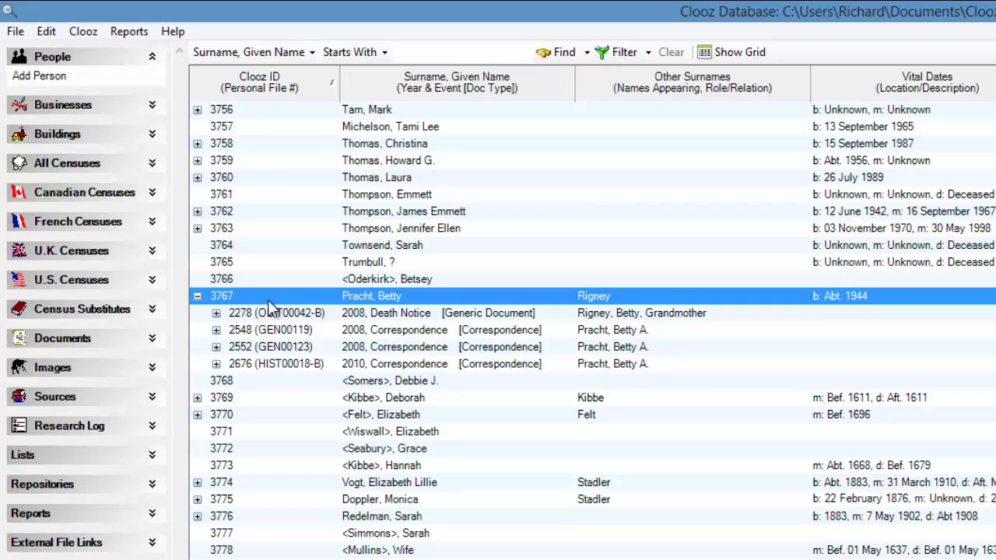
click(216, 314)
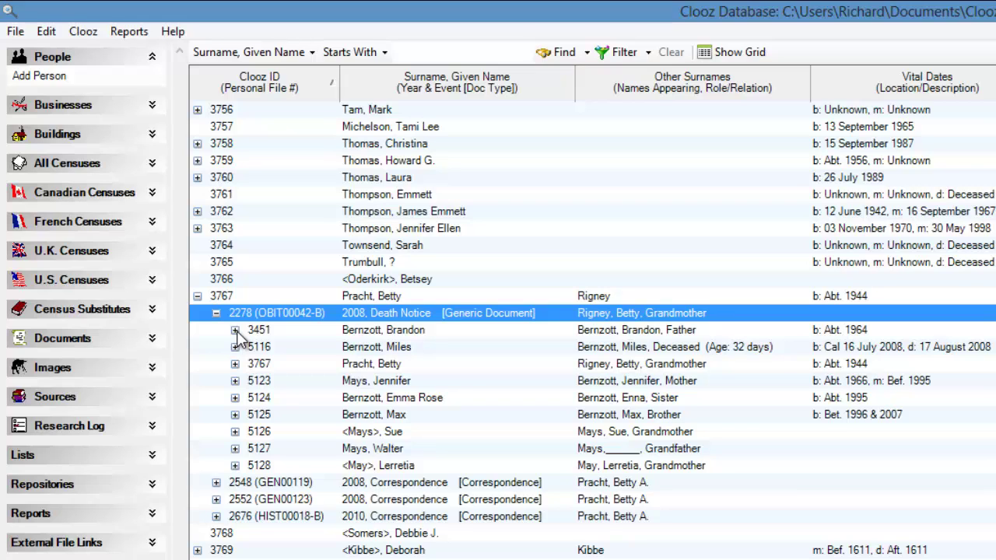
click(235, 330)
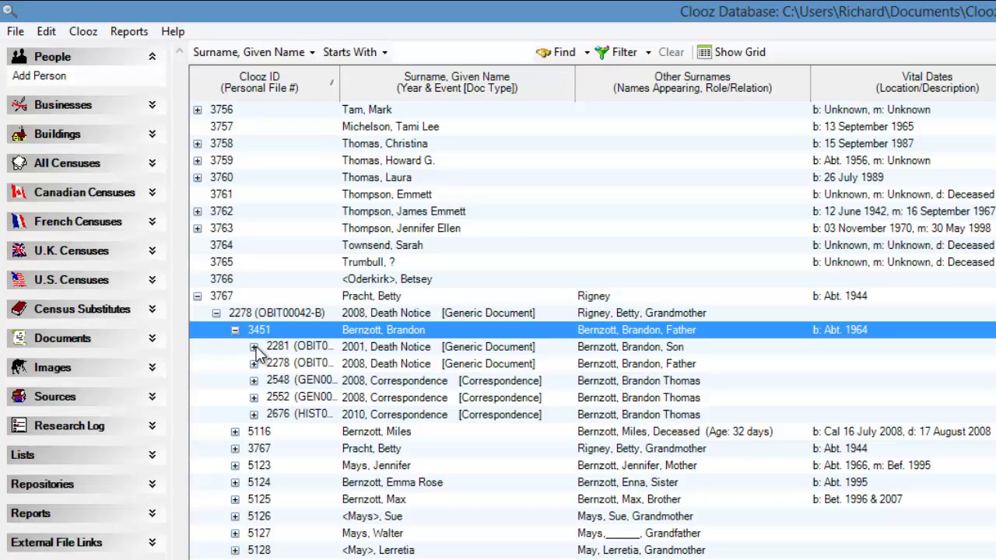
click(255, 347)
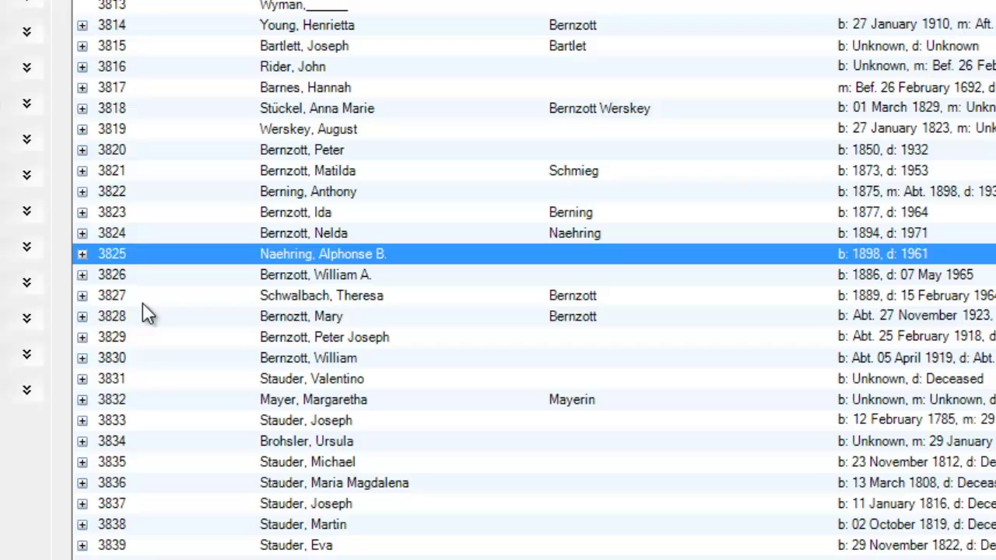
- Expand person 3825 through the repeated 2006 correspondence levels, and expand person 877 in the name-sorted list
click(83, 254)
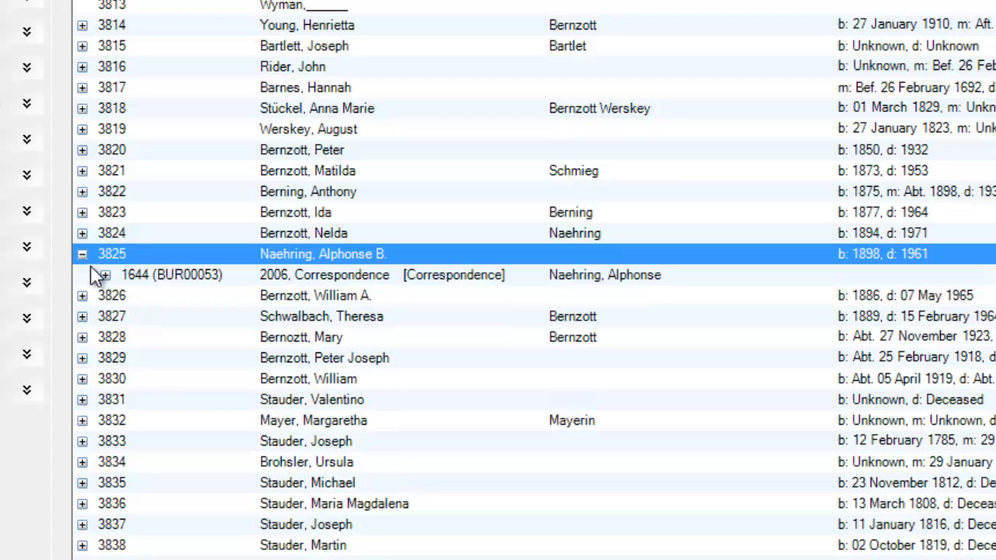
click(105, 275)
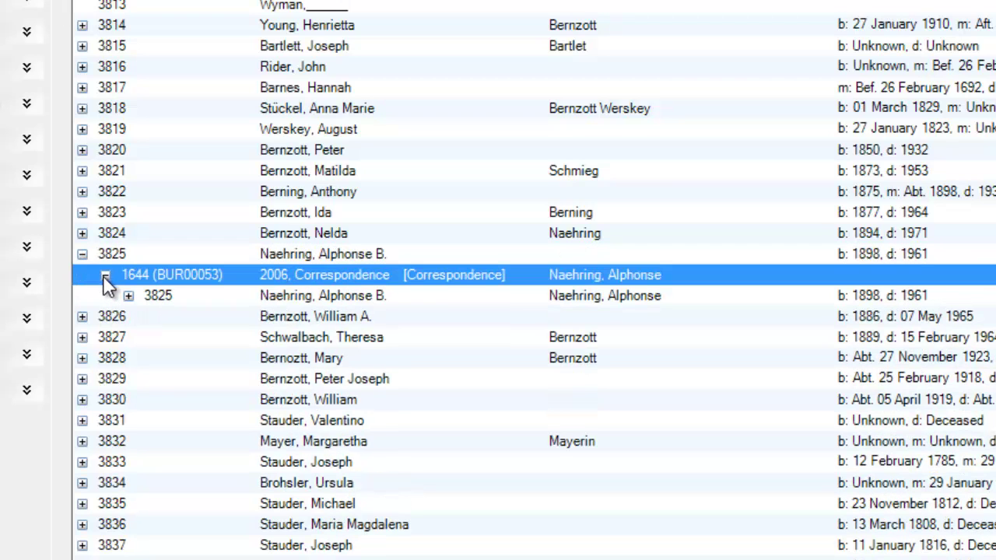
click(129, 295)
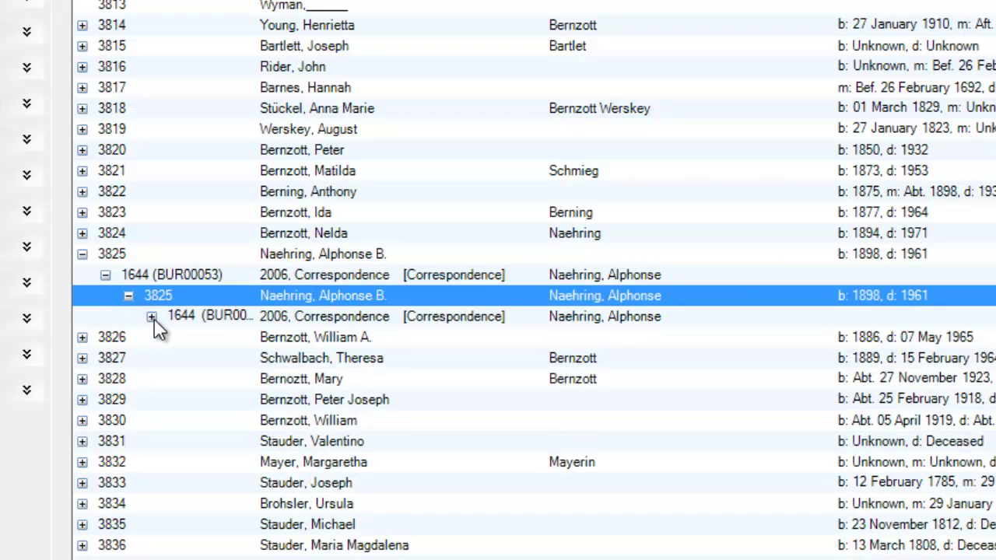
click(151, 317)
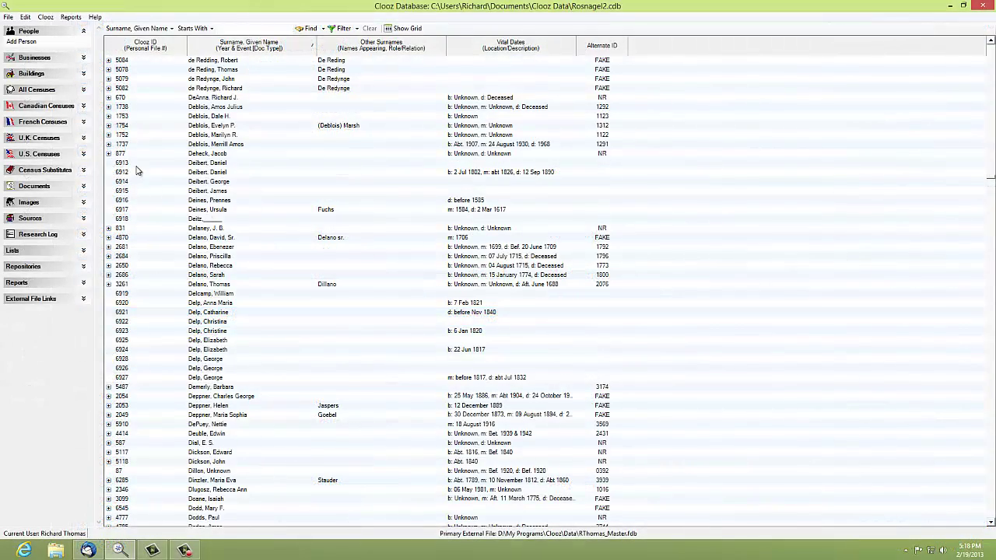
click(109, 153)
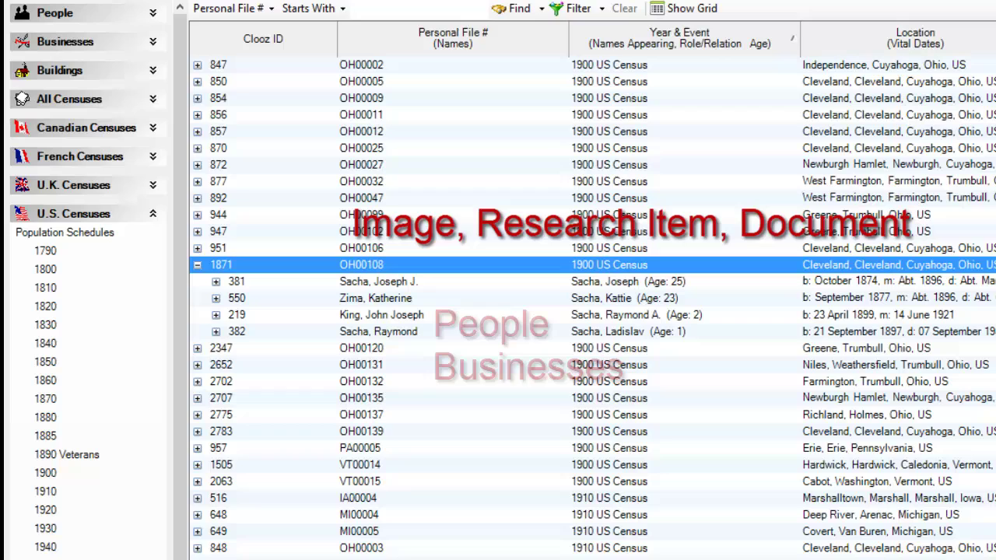
- Browse Sources and Repositories, expanding the source Old Ordnance Survey Maps Bolton 1908 and the National Archives repository
click(105, 219)
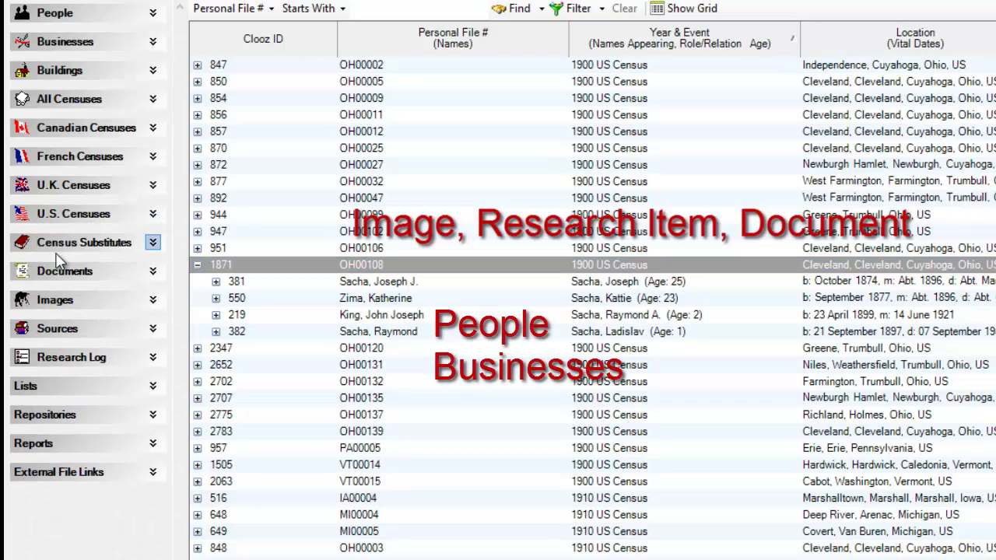
click(57, 330)
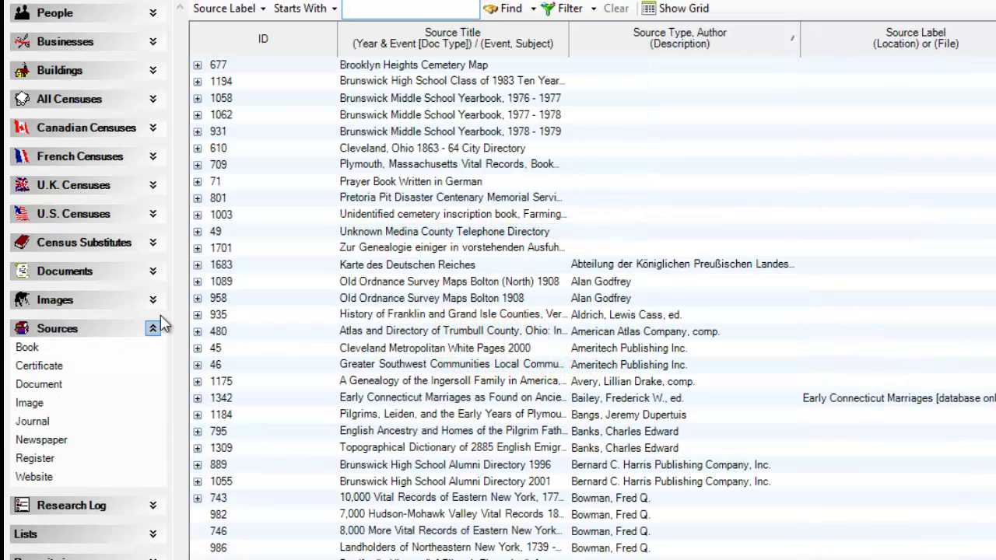
click(197, 299)
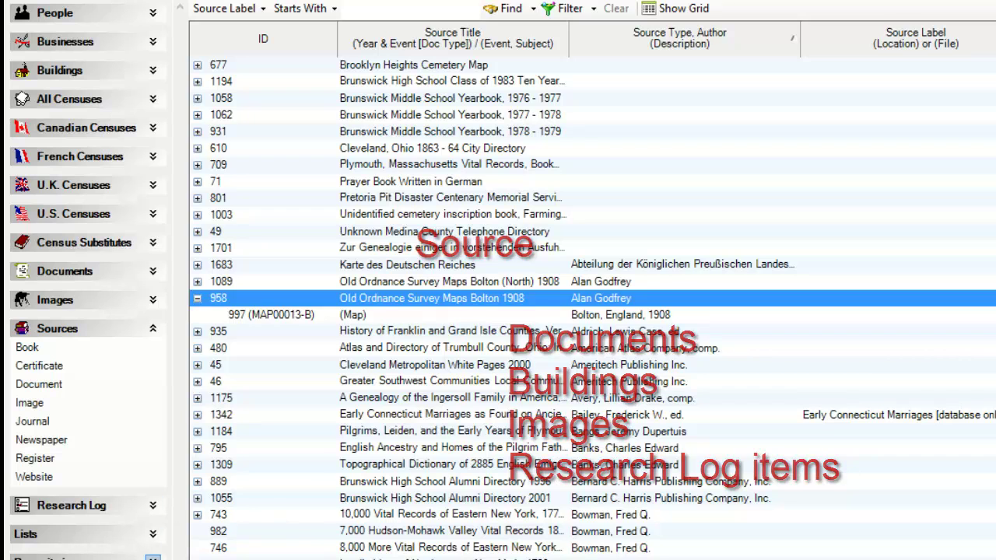
click(152, 557)
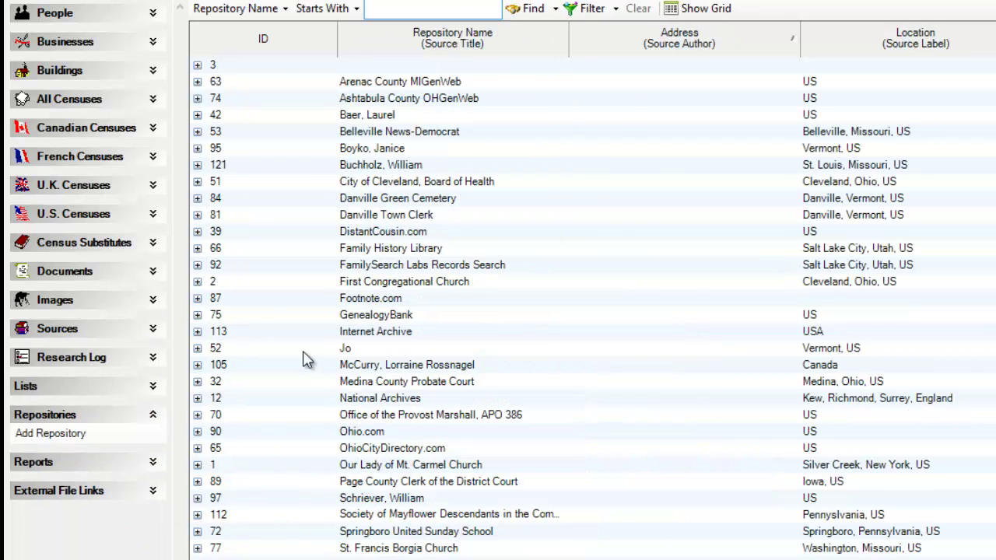
click(197, 397)
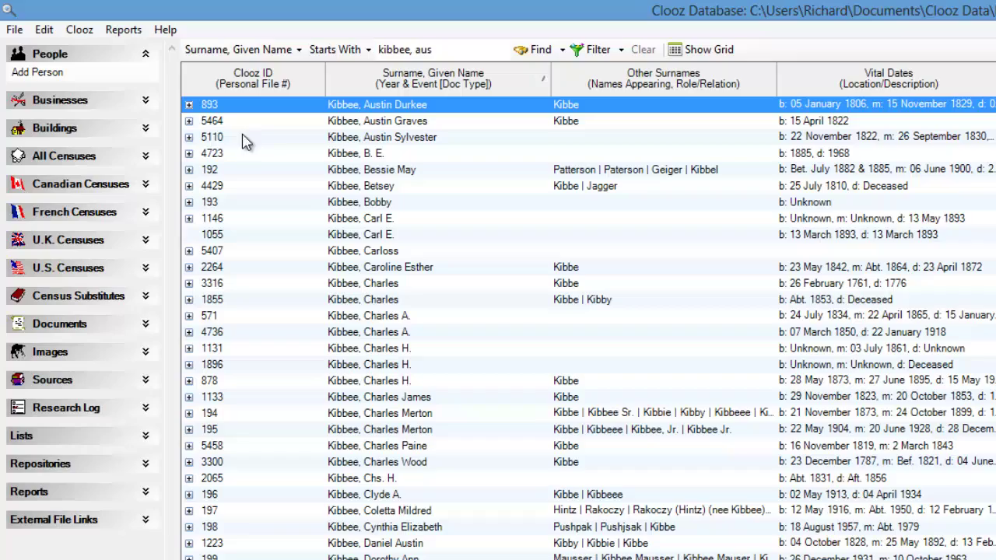
- Expand person 893 in the name-sorted people list to view the linked records
click(187, 106)
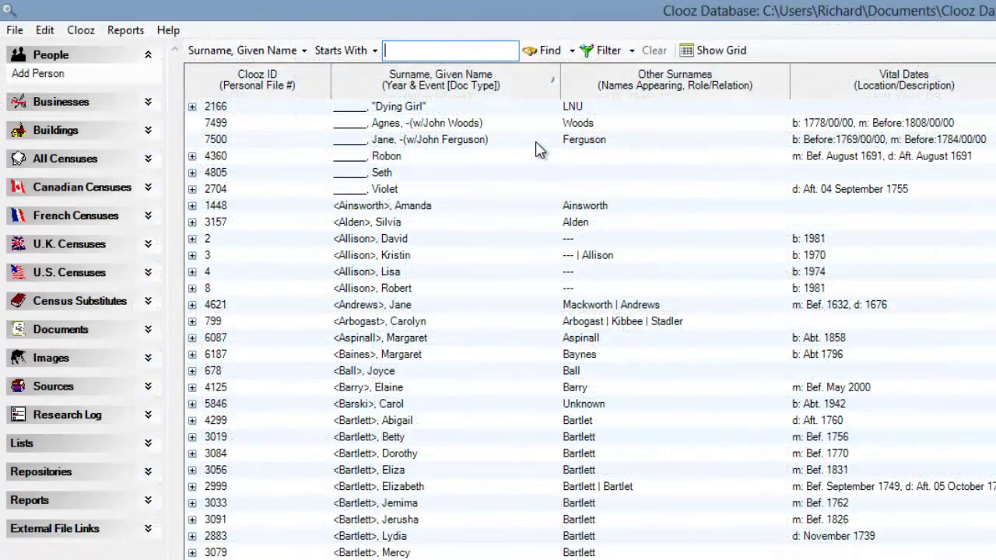
- Find person 7234 in the people list by surname and the first letters of the given name
text(Hoch, Sol)
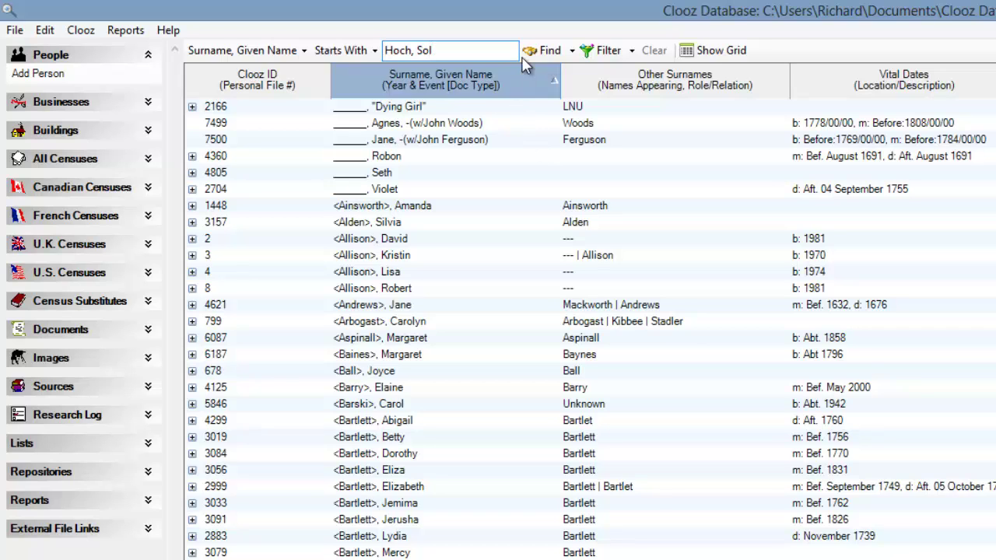
click(548, 51)
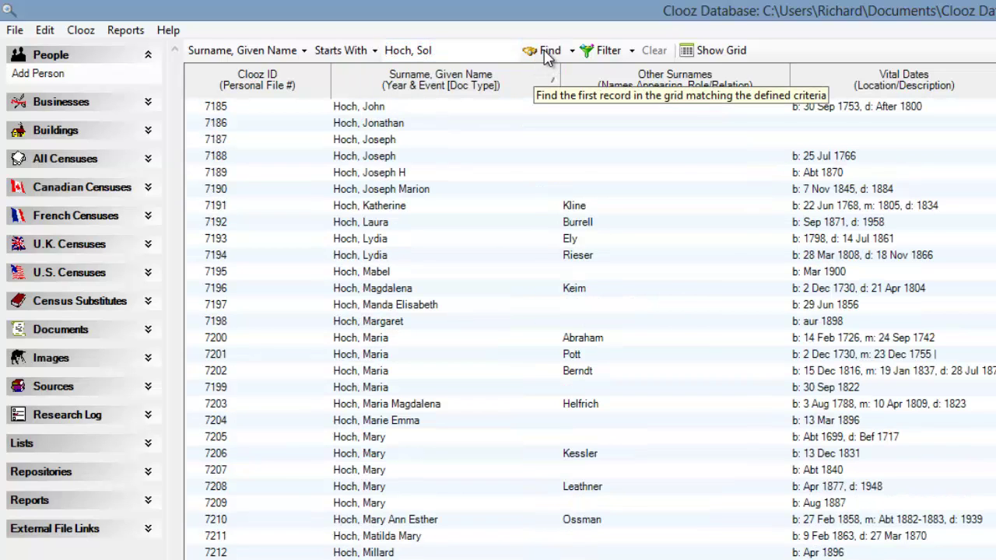
scroll(552, 453, down, 4)
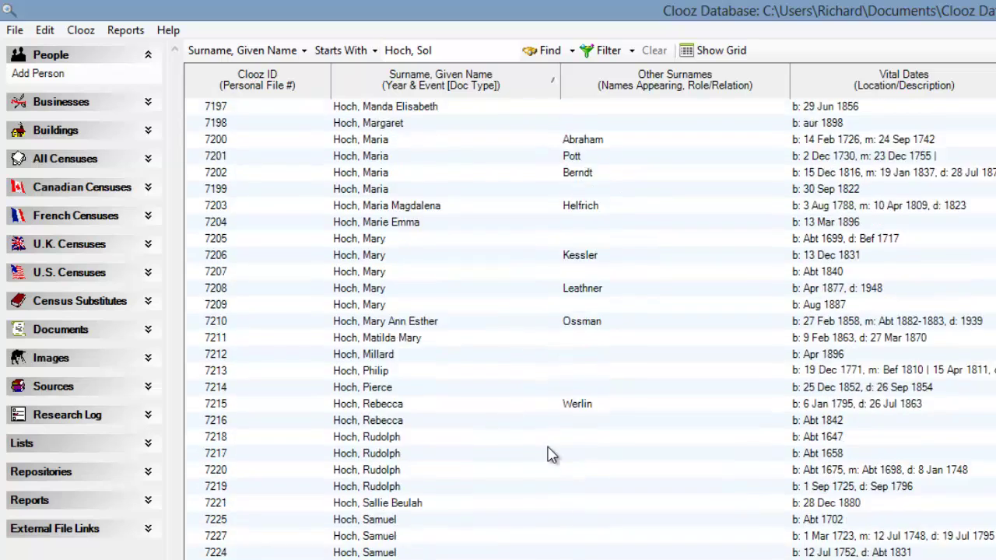
scroll(548, 453, down, 6)
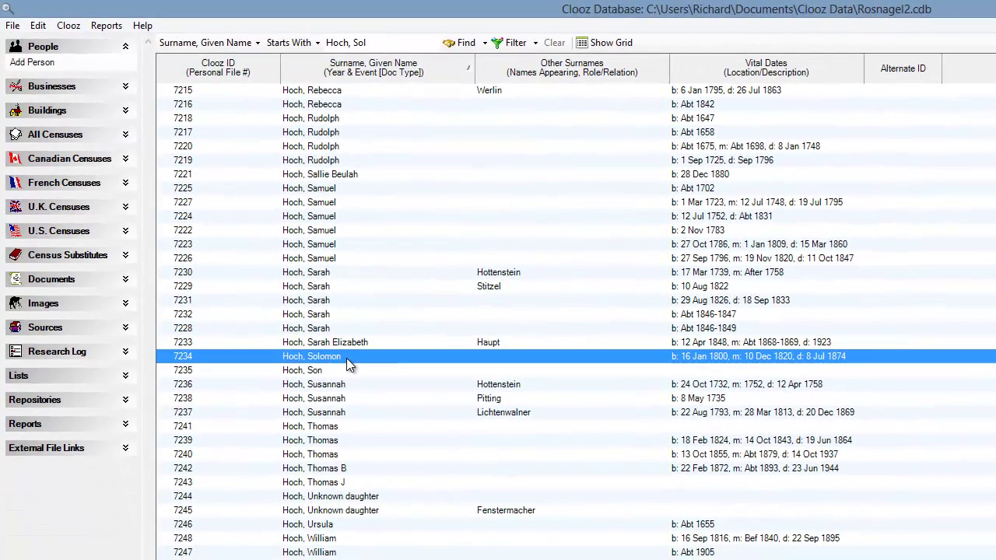
- Open the record of person 7234 for editing to view the vitals, and close it without changes
right_click(346, 358)
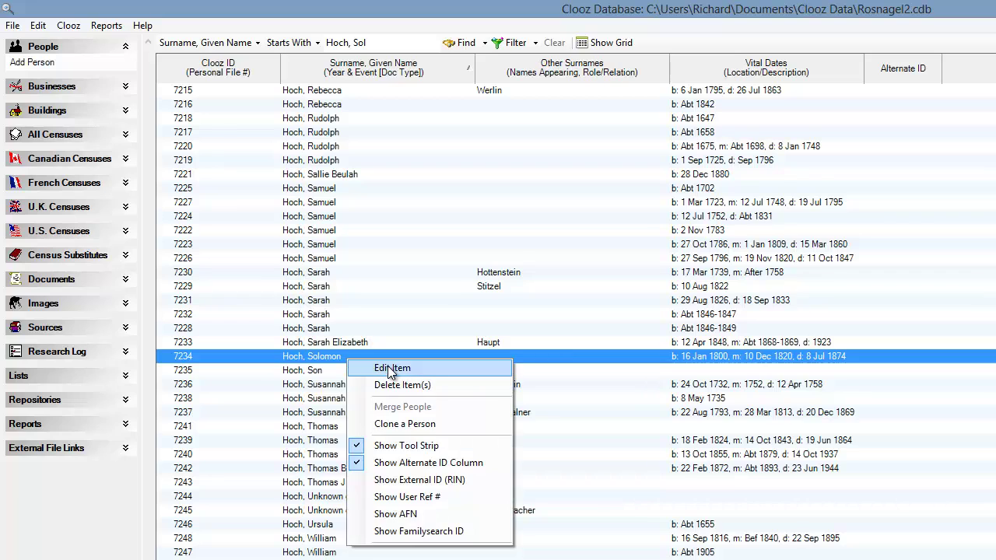
click(387, 366)
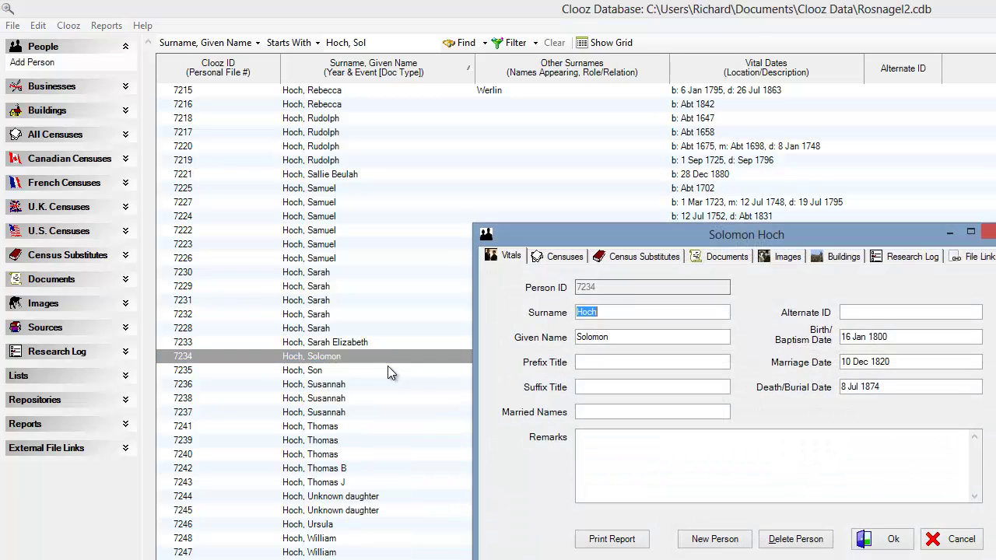
click(942, 539)
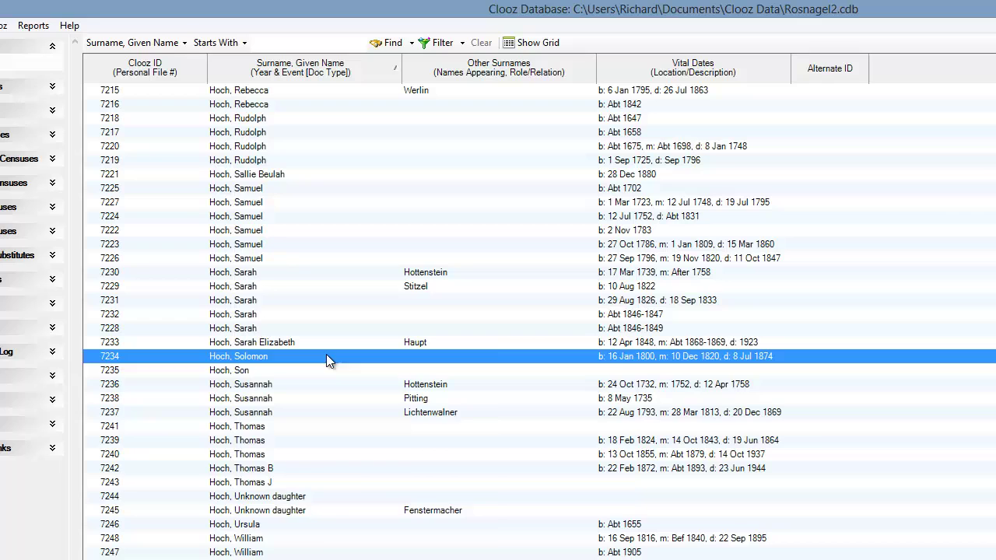
- Show the External ID (RIN) column in the people list
right_click(327, 360)
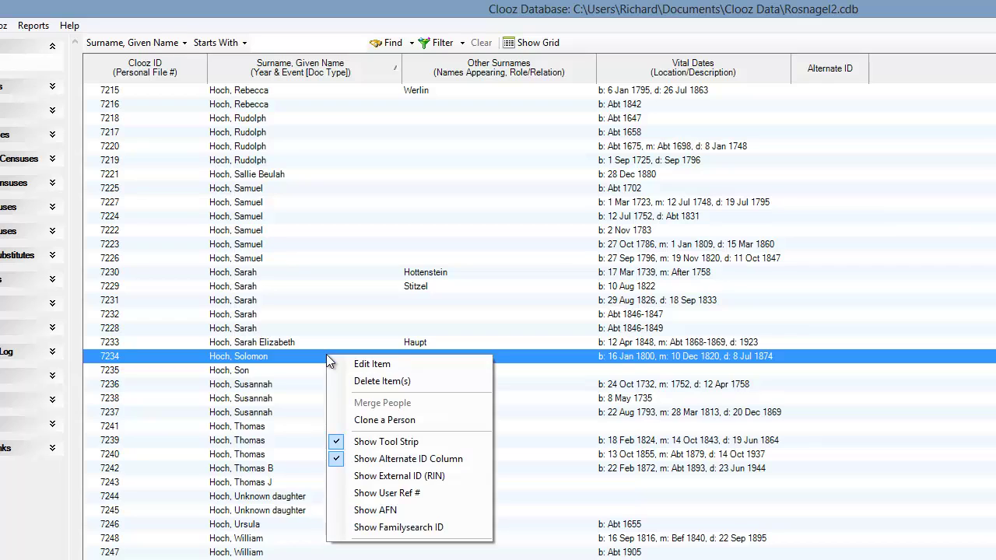
click(387, 477)
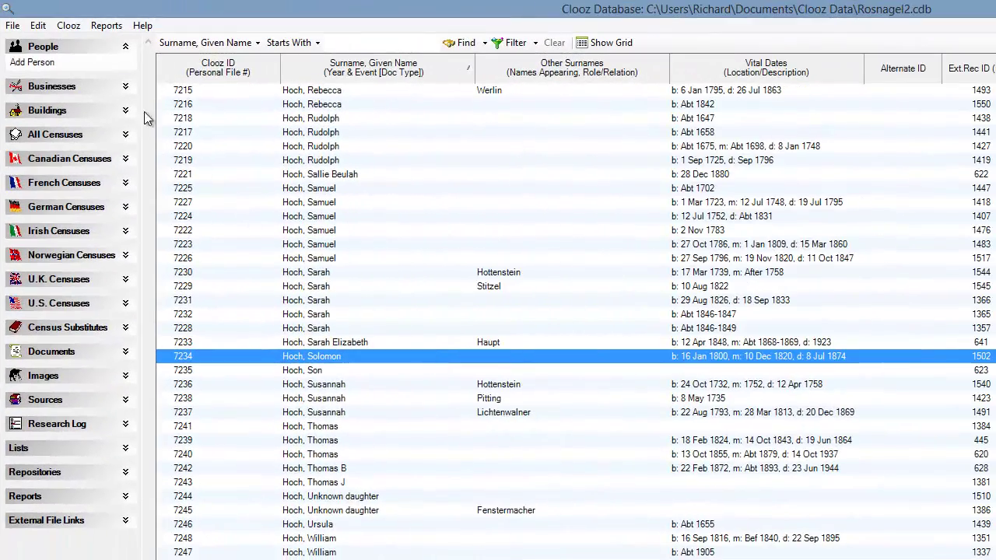
- Turn off the display of Norwegian Censuses in the Explorer Bar through the program's census options
click(38, 27)
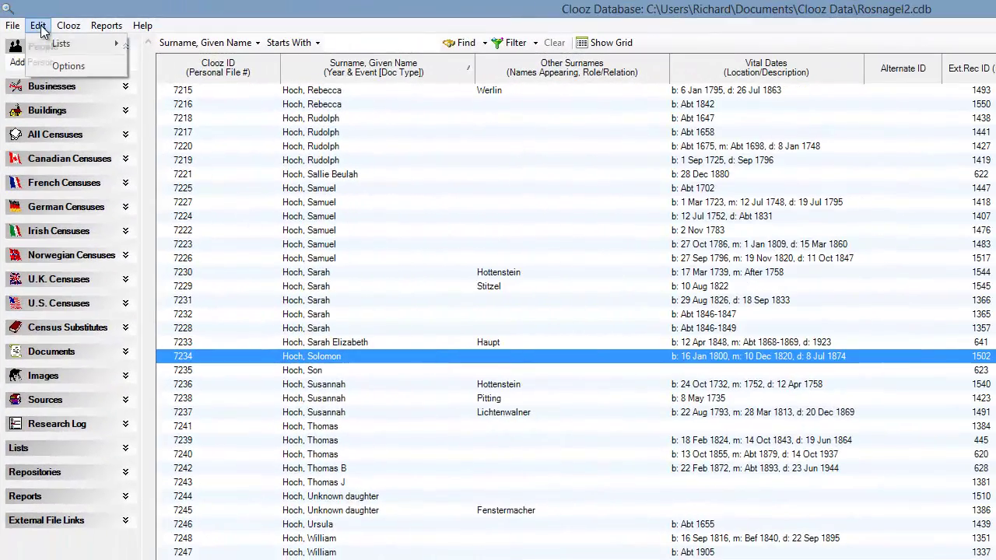
click(68, 67)
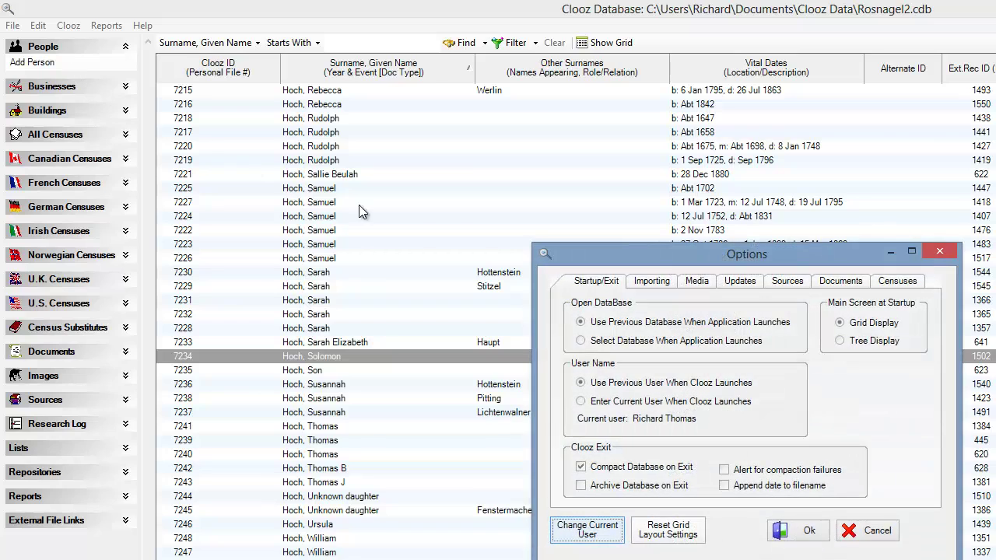
click(892, 283)
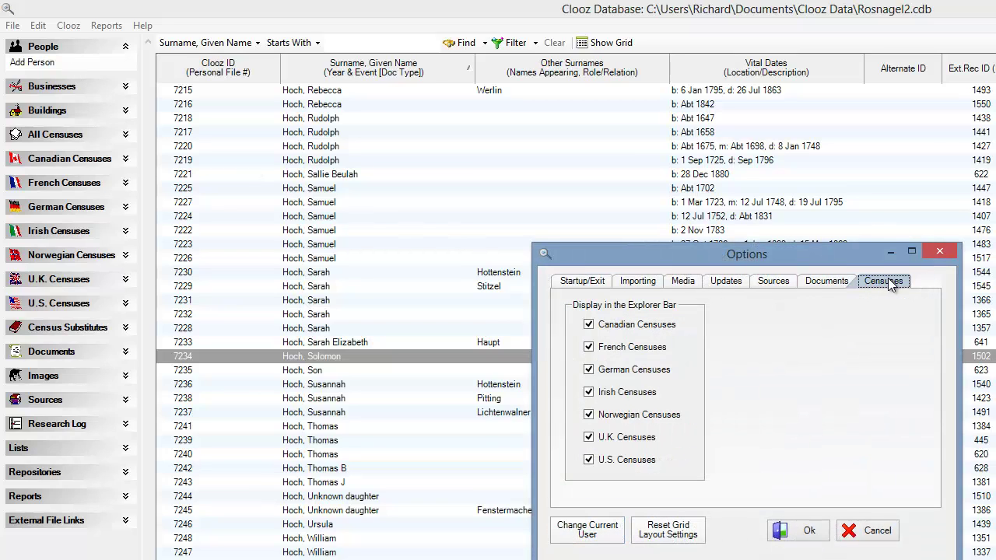
drag(842, 256, 535, 157)
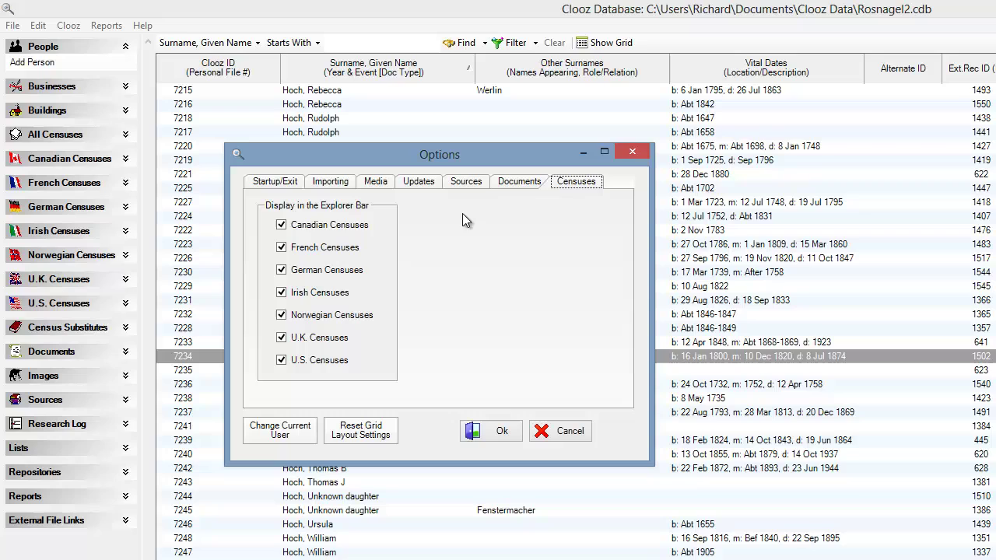
click(280, 315)
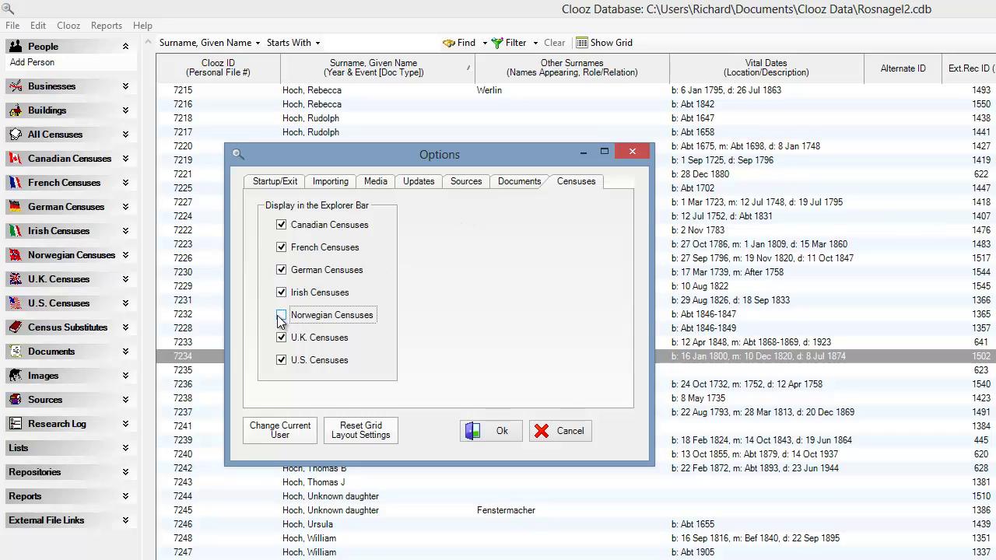
click(501, 432)
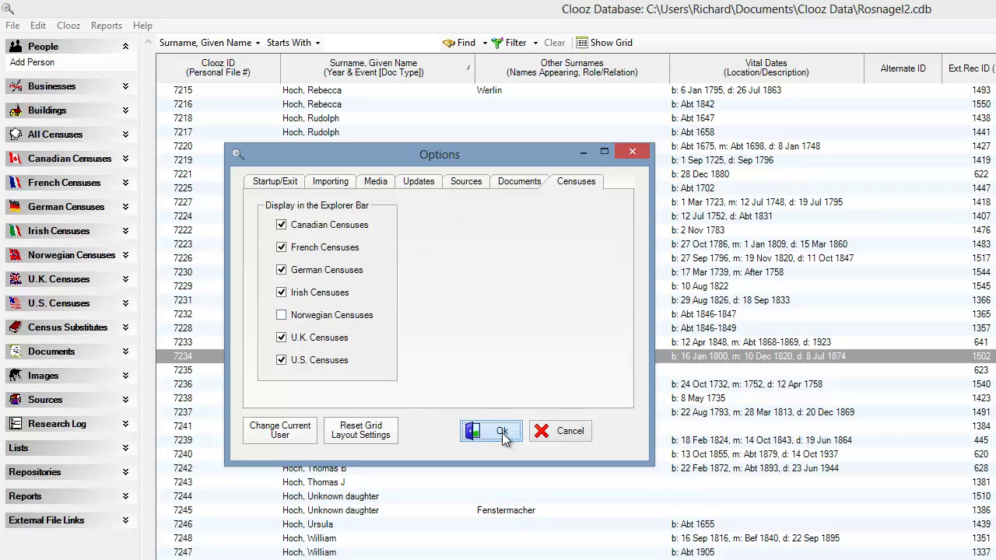